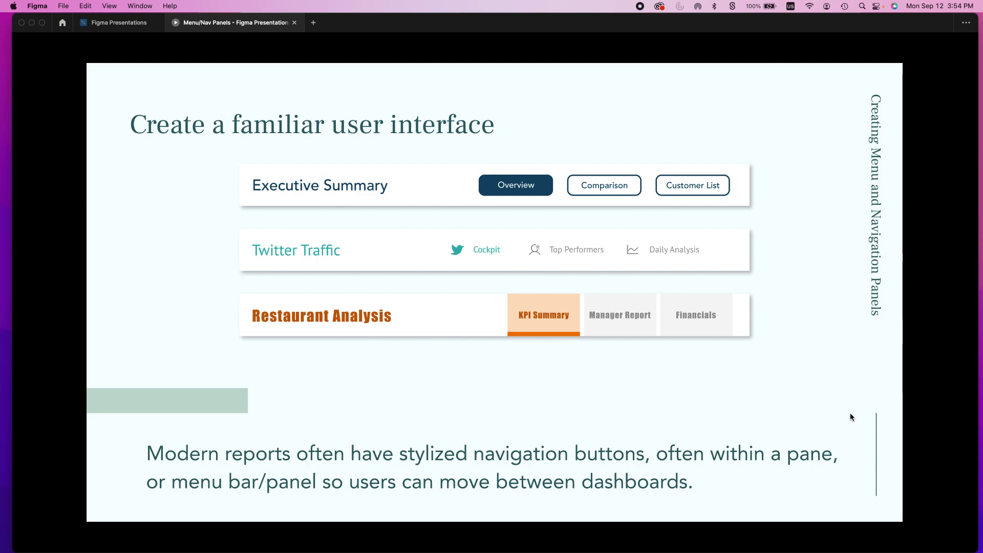
Advance past the Use common concepts slide to the Use the same dimensions slide.
{"action": "key", "text": "Right"}
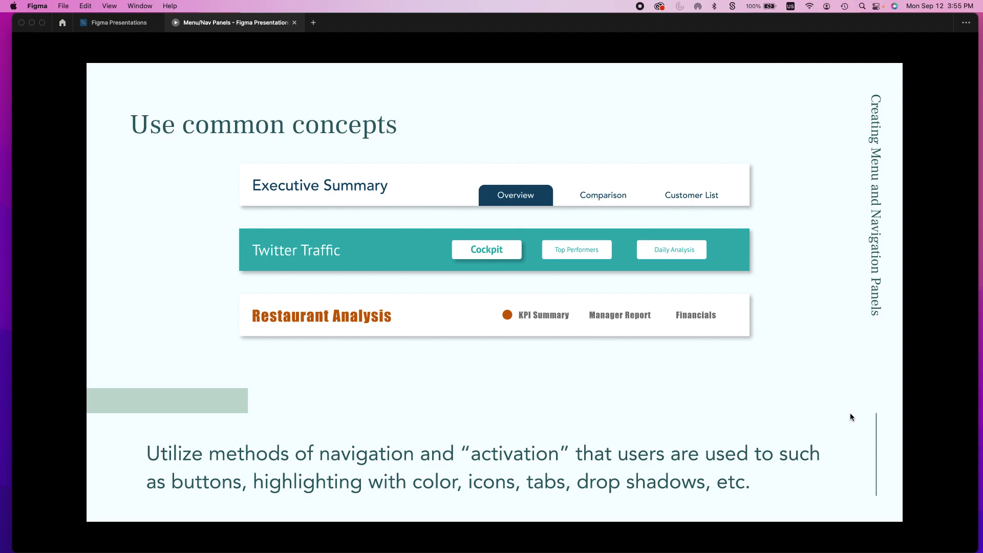
{"action": "key", "text": "Right"}
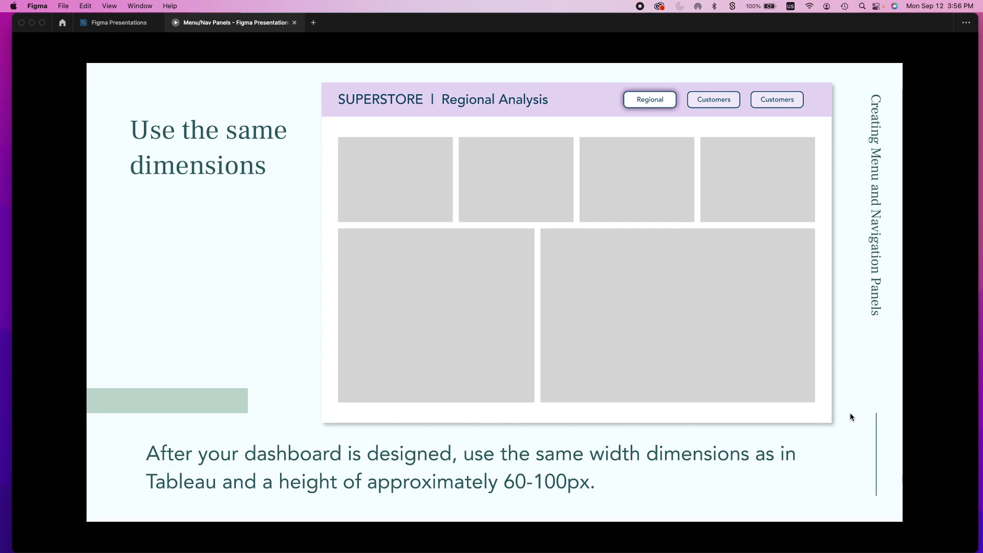
Show the Blank character navigation buttons slide and select its Tableau screenshot on 05 Tableau.
{"action": "key", "text": "Right"}
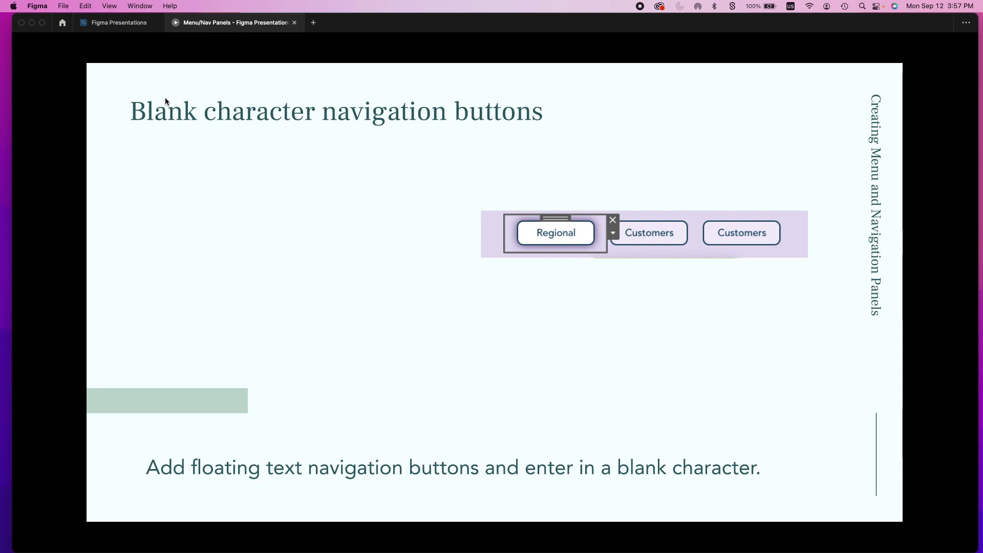
{"action": "left_click", "coordinate": [123, 24]}
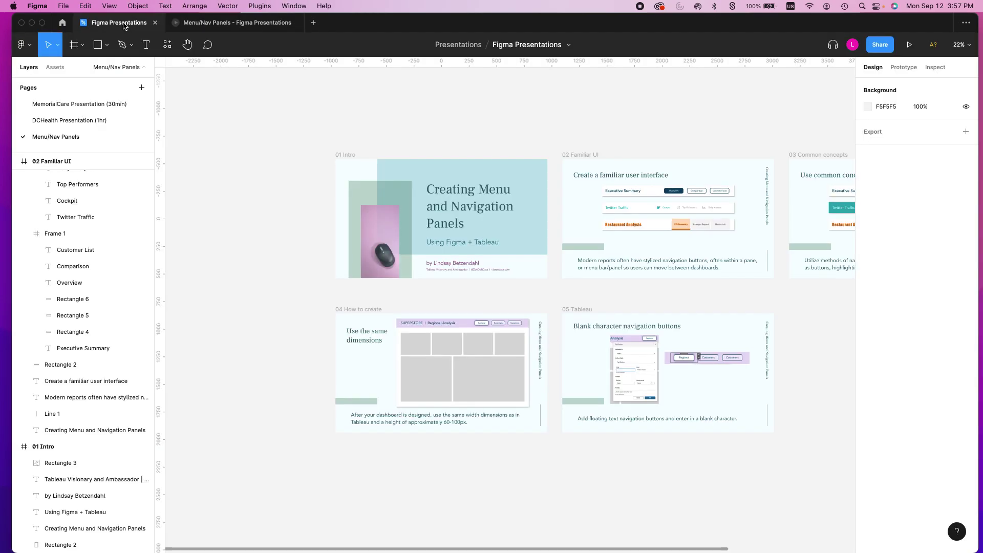
{"action": "left_click", "coordinate": [635, 373]}
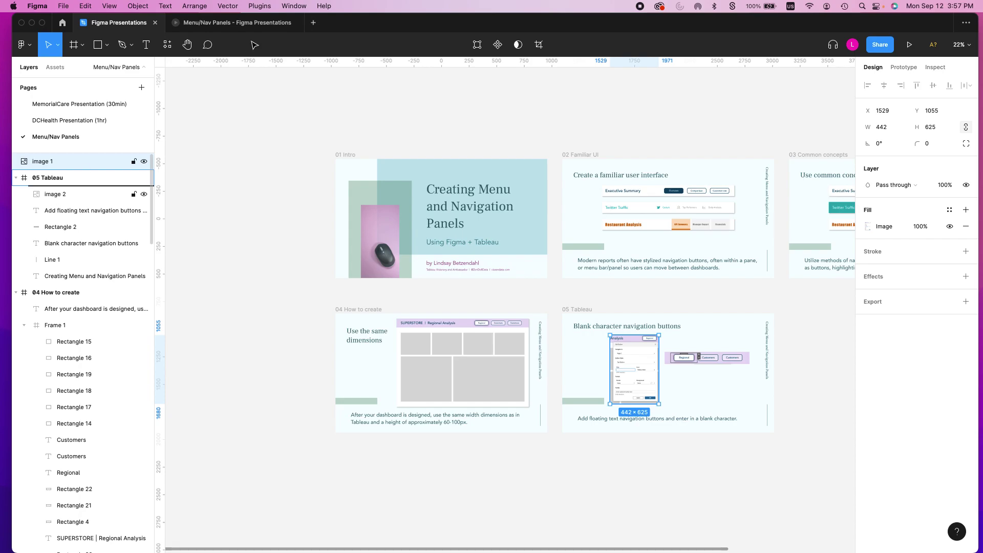
{"action": "left_click", "coordinate": [245, 23]}
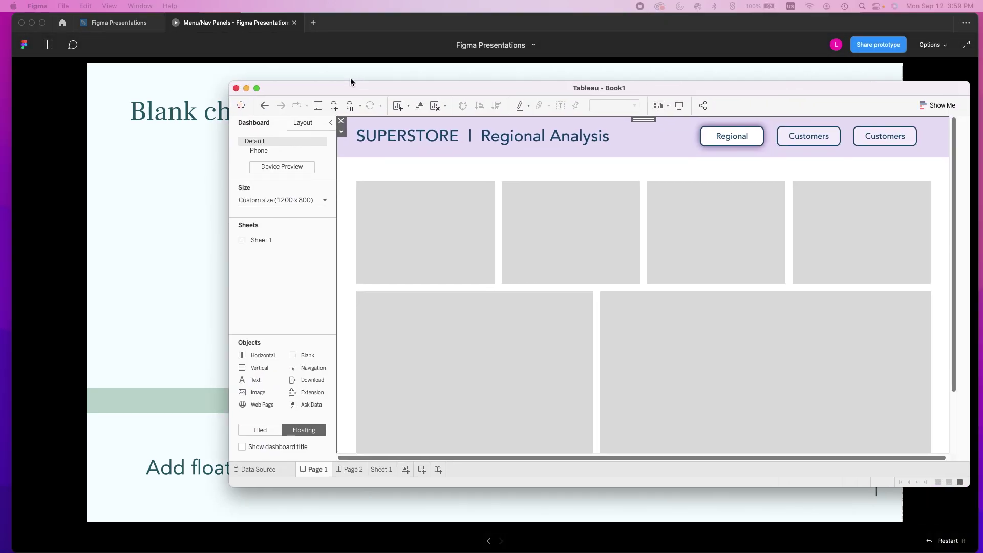
{"action": "left_click_drag", "start_coordinate": [350, 77], "coordinate": [195, 25]}
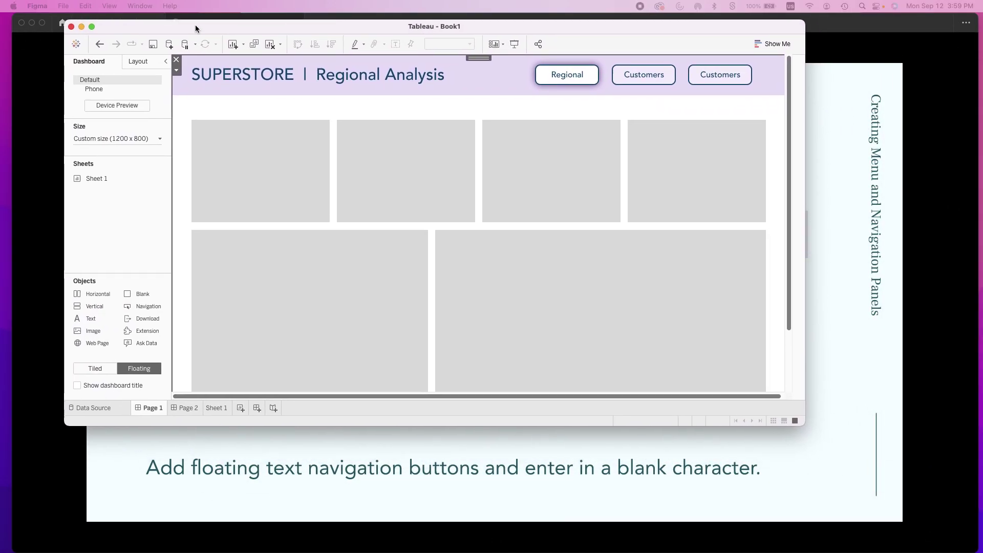
Enlarge the Tableau window and select the menu bar container's Customers button.
{"action": "left_click_drag", "start_coordinate": [805, 426], "coordinate": [944, 534]}
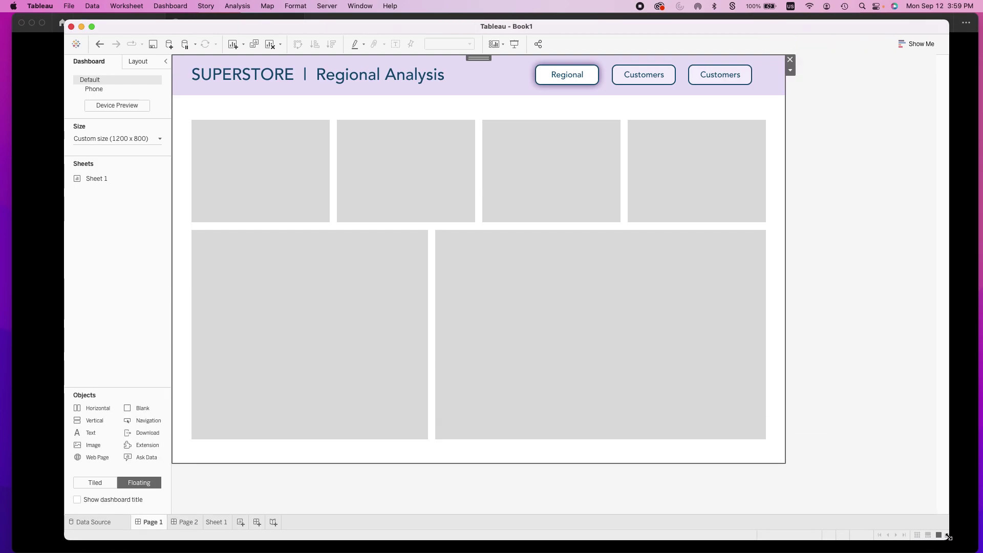
{"action": "left_click", "coordinate": [885, 477]}
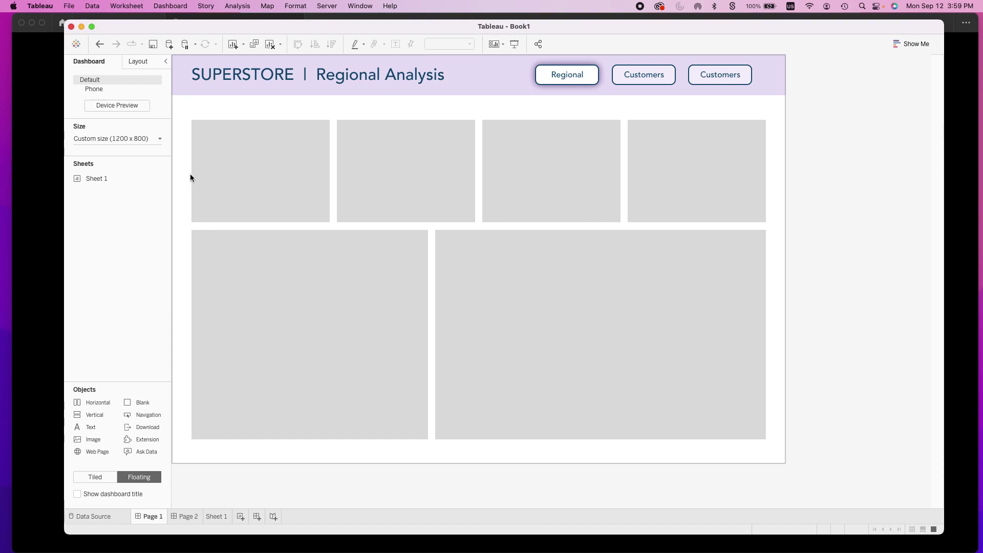
{"action": "left_click", "coordinate": [565, 80]}
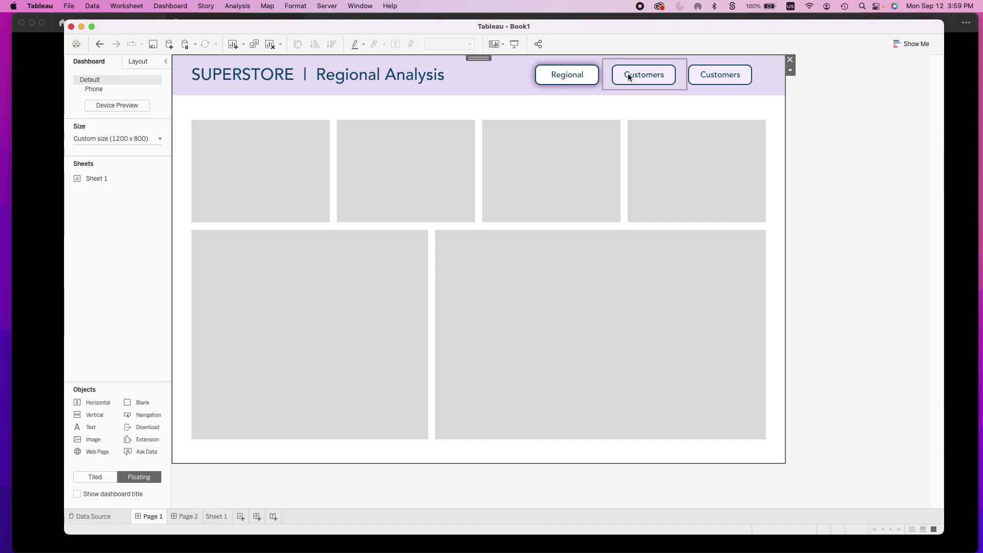
{"action": "left_click", "coordinate": [641, 73]}
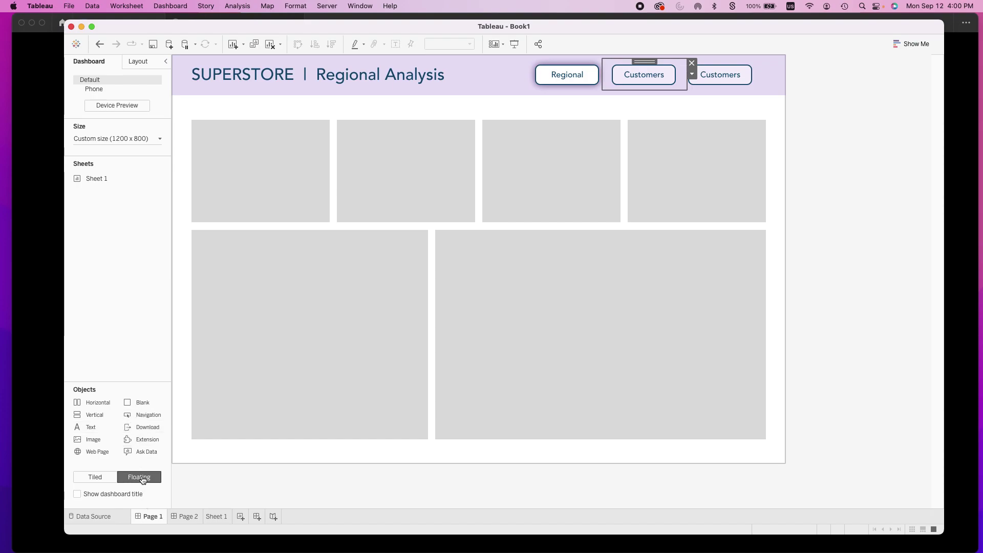
Add a floating Navigation object to the dashboard and bring up its Edit Button settings.
{"action": "left_click_drag", "start_coordinate": [131, 417], "coordinate": [469, 270]}
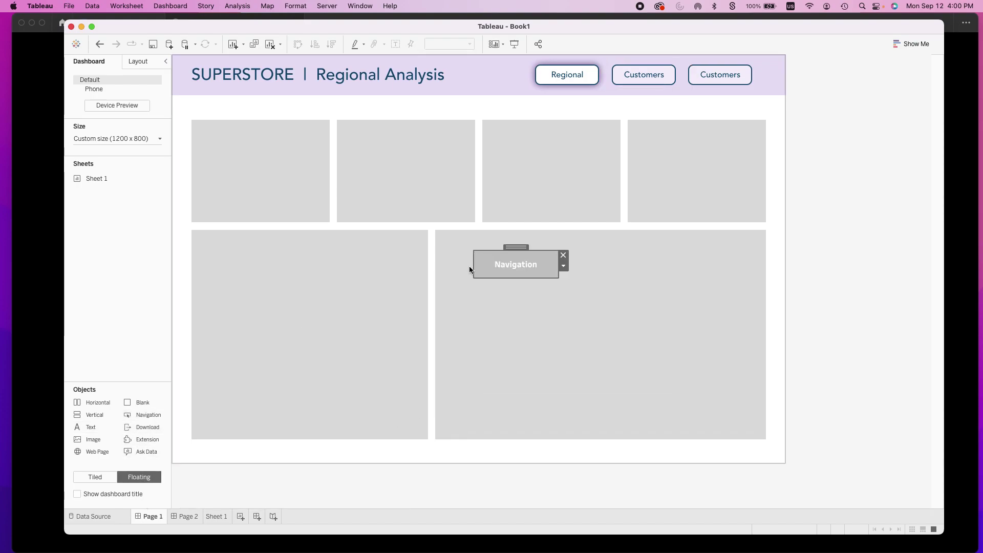
{"action": "left_click", "coordinate": [563, 266]}
{"action": "left_click", "coordinate": [580, 280]}
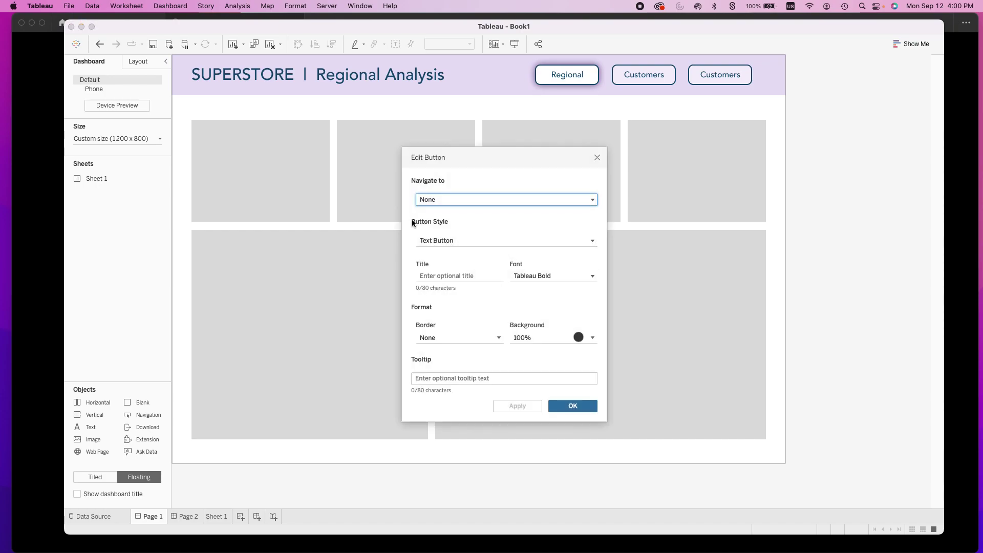
Make the button navigate to Page 2 with a blank title and no background, placed over Customers.
{"action": "left_click", "coordinate": [458, 199]}
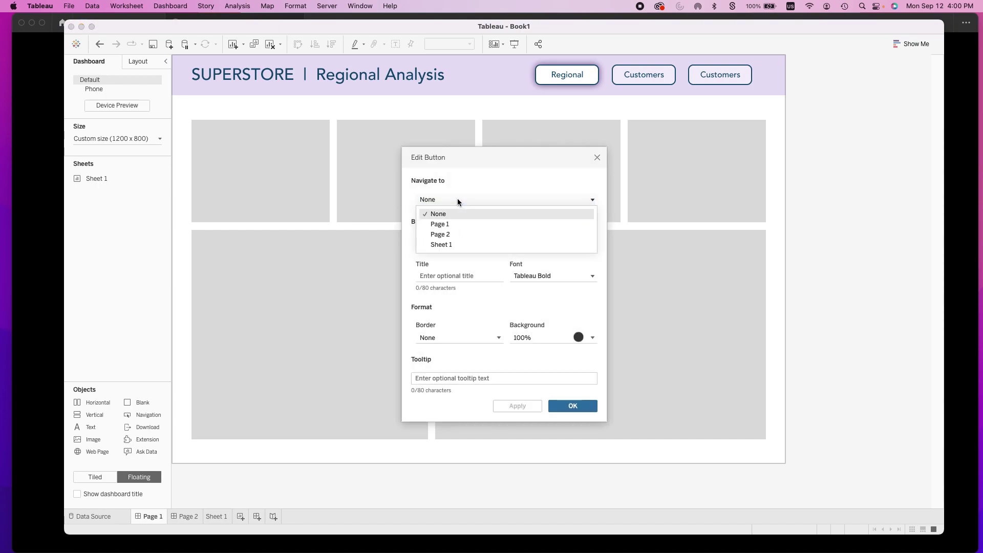
{"action": "left_click", "coordinate": [458, 234]}
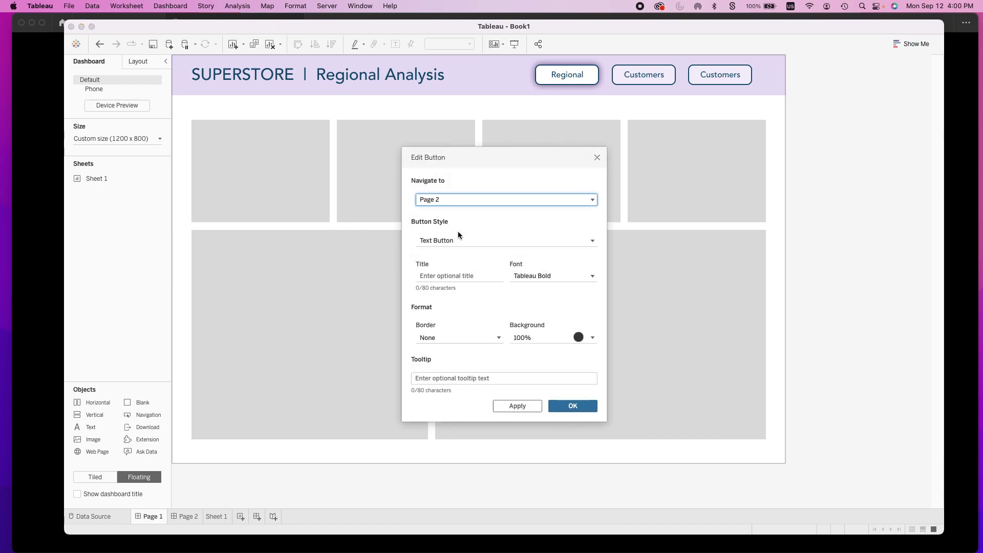
{"action": "left_click", "coordinate": [449, 276]}
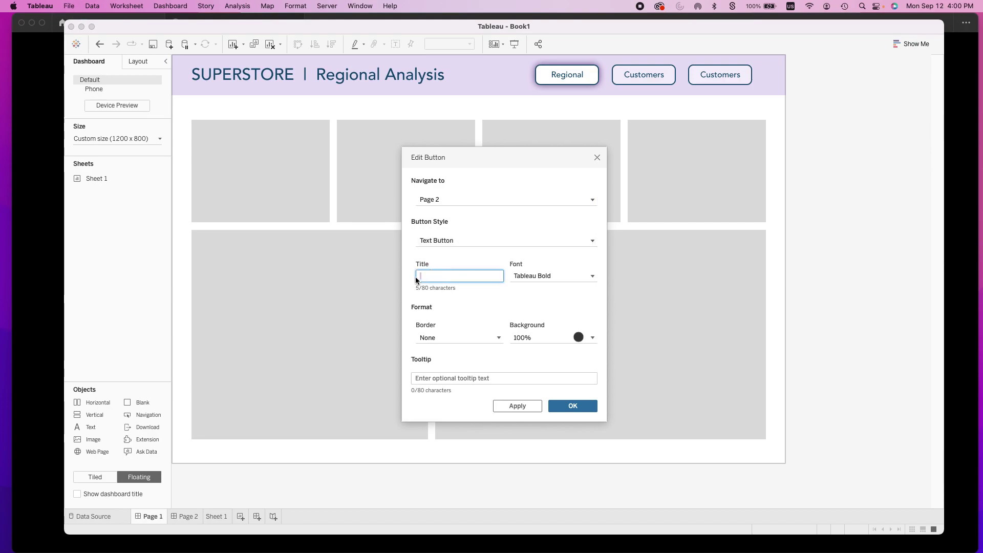
{"action": "left_click", "coordinate": [592, 338]}
{"action": "left_click", "coordinate": [539, 357]}
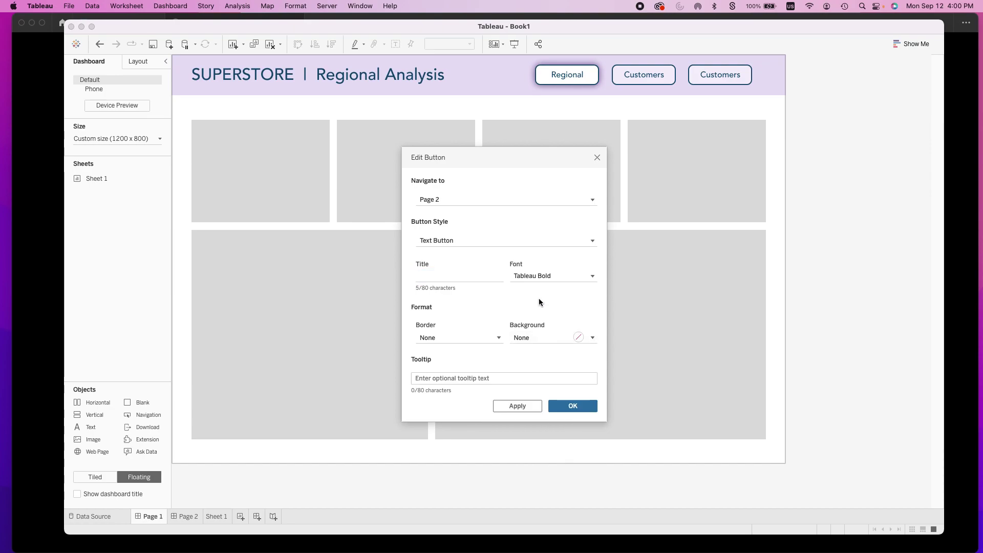
{"action": "left_click", "coordinate": [572, 405]}
{"action": "left_click_drag", "start_coordinate": [515, 246], "coordinate": [643, 97]}
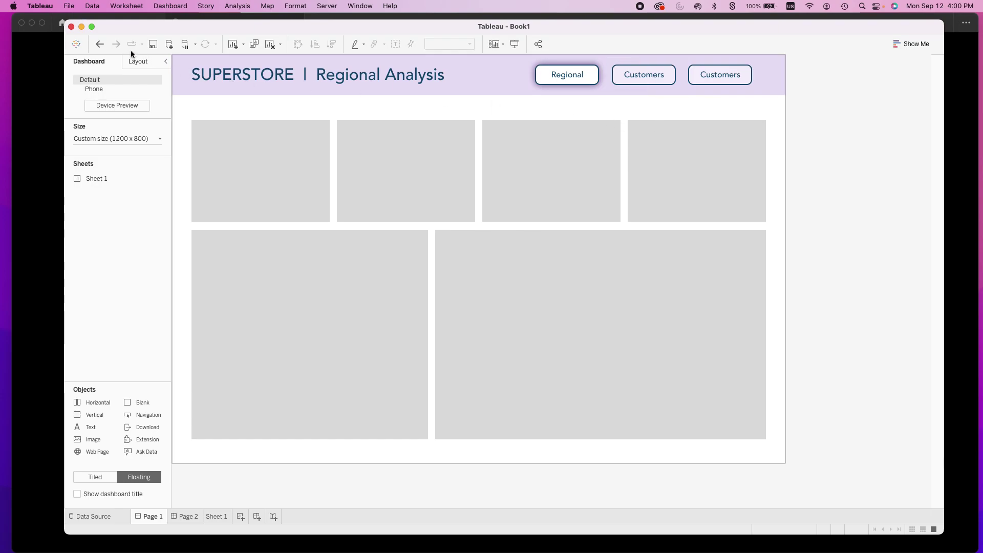
In presentation mode, toggle Regional Analysis and Customer Comparison via the invisible buttons, then exit full screen.
{"action": "left_click", "coordinate": [515, 44]}
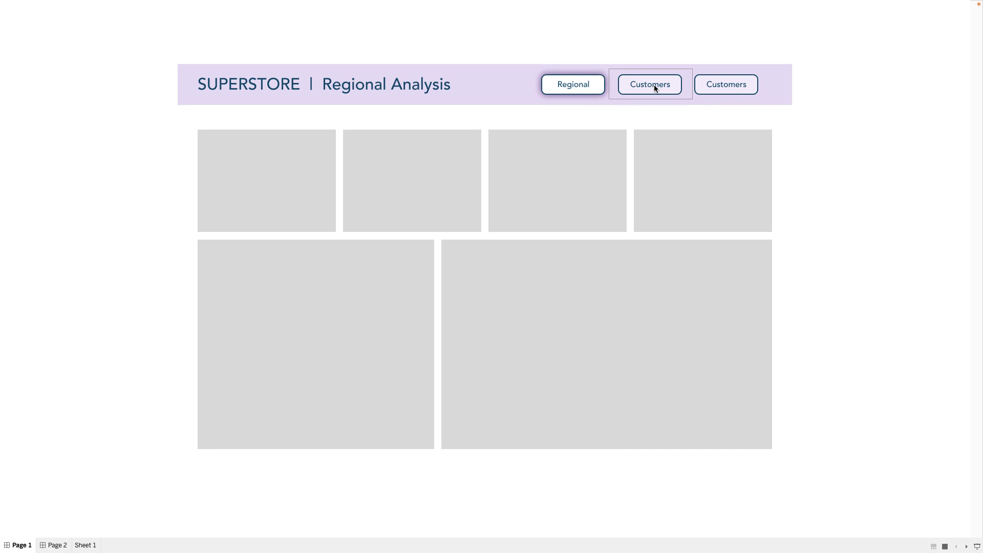
{"action": "left_click", "coordinate": [655, 87]}
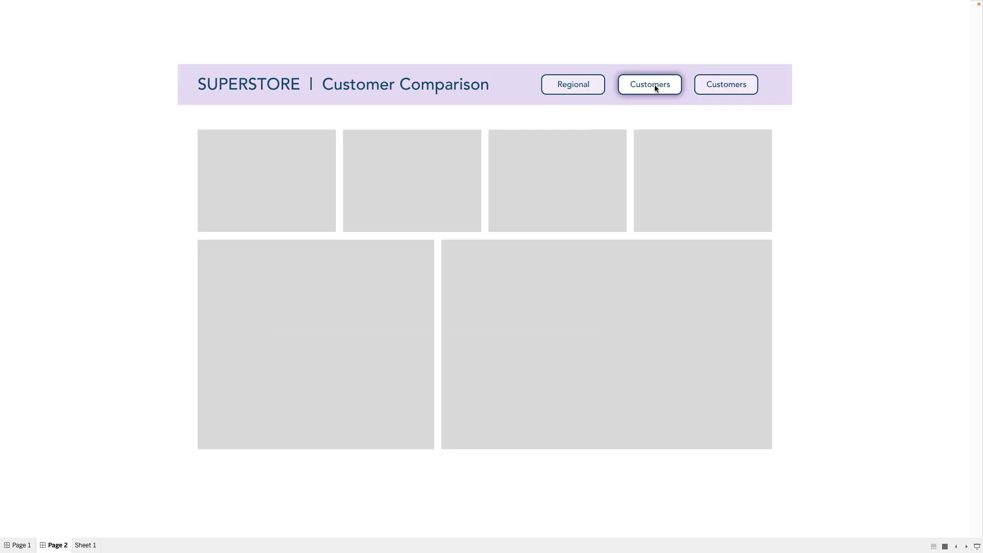
{"action": "left_click", "coordinate": [585, 88]}
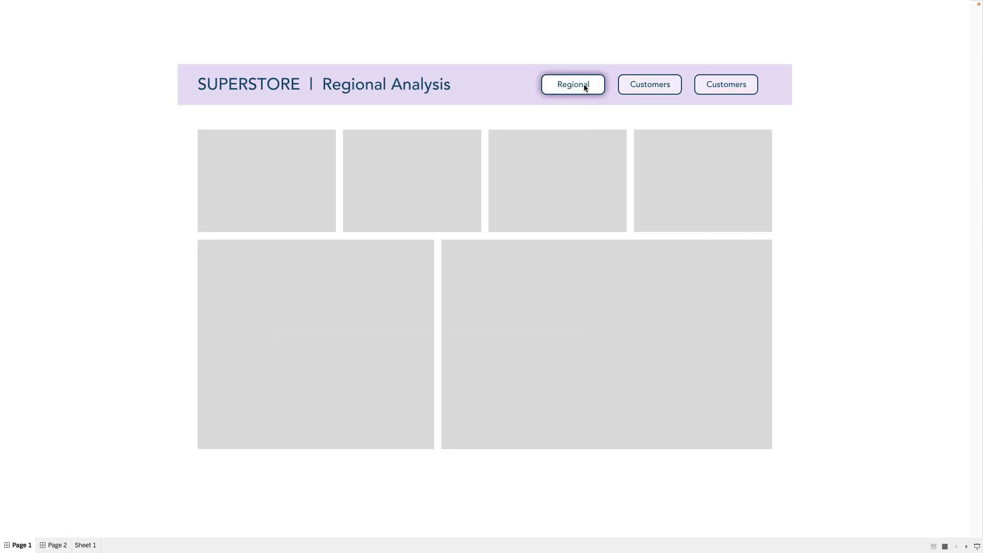
{"action": "left_click", "coordinate": [645, 88]}
{"action": "left_click", "coordinate": [569, 90]}
{"action": "left_click", "coordinate": [654, 88]}
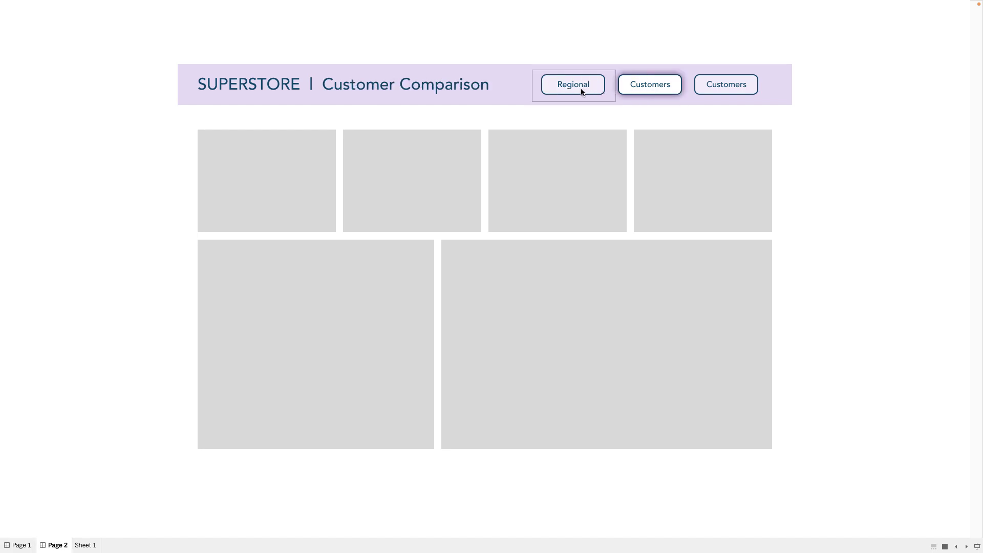
{"action": "left_click", "coordinate": [581, 90]}
{"action": "left_click", "coordinate": [653, 91]}
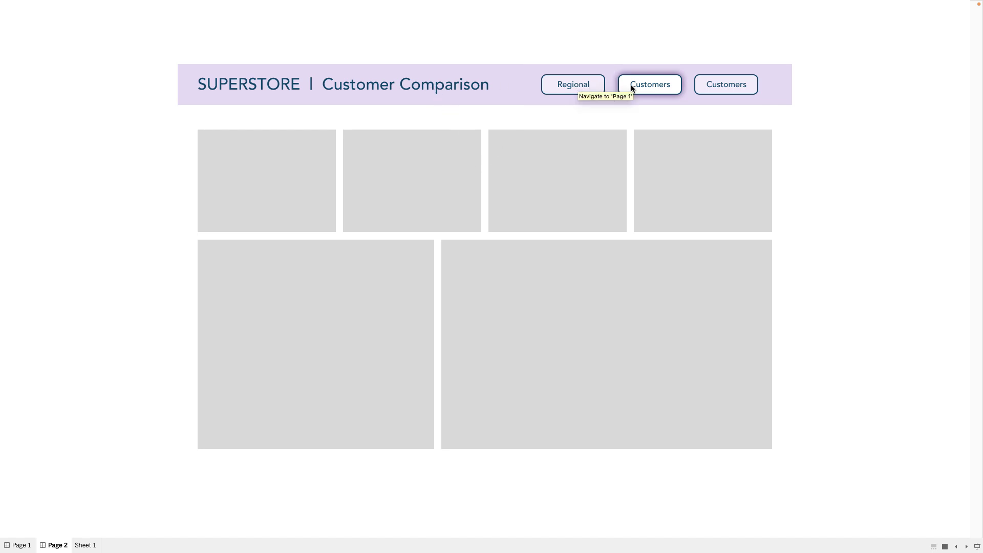
{"action": "left_click", "coordinate": [579, 84]}
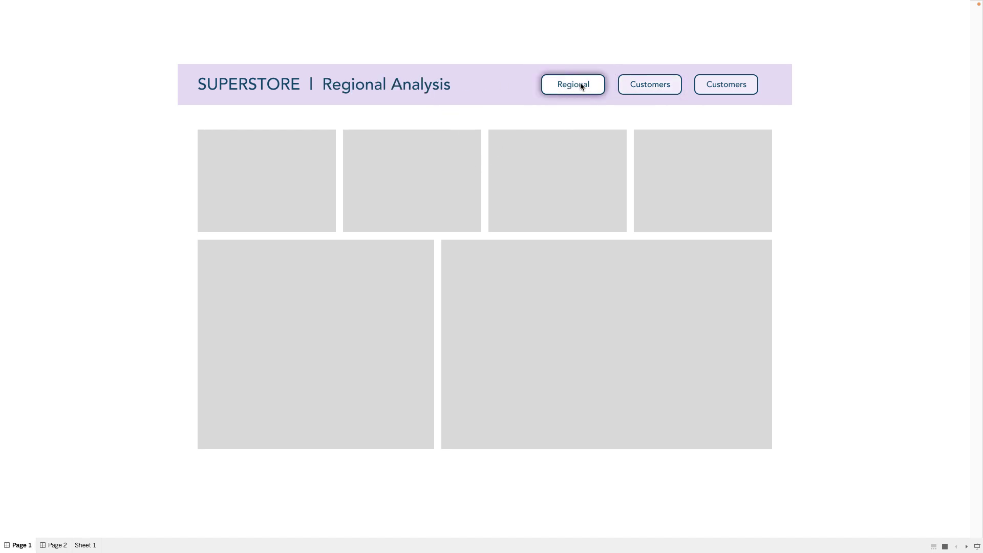
{"action": "left_click", "coordinate": [652, 88]}
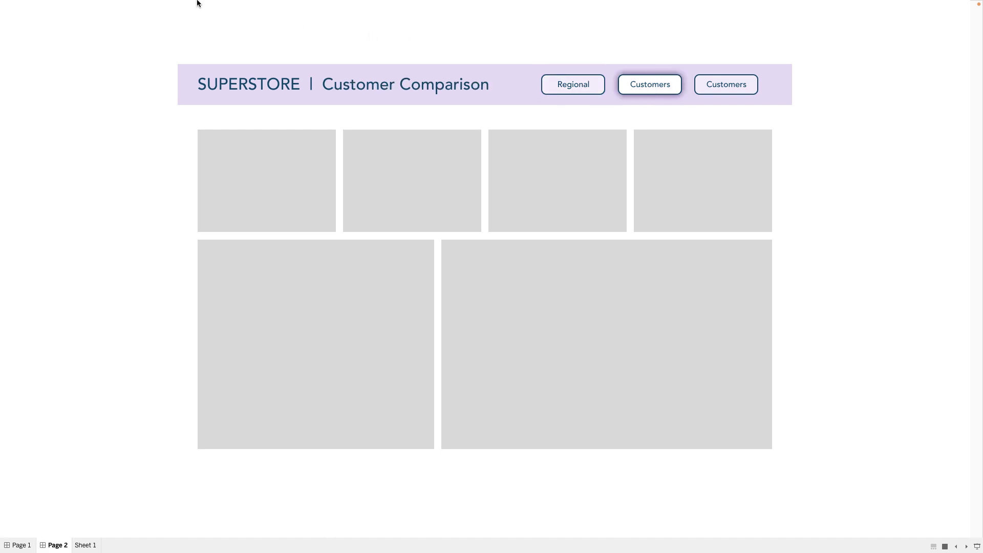
{"action": "mouse_move", "coordinate": [197, 1]}
{"action": "left_click", "coordinate": [28, 19]}
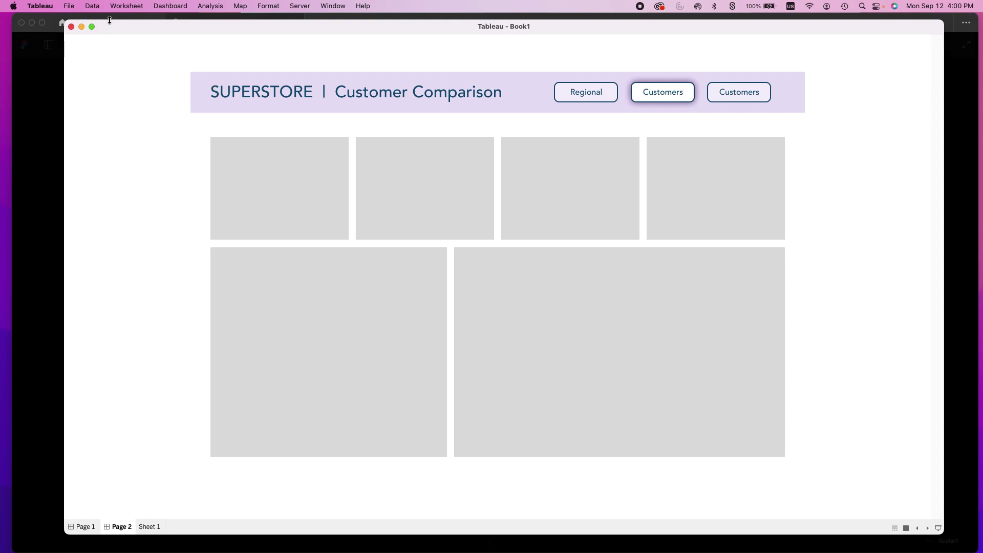
Switch to Figma with Cmd+Tab to show the Blank character navigation buttons slide.
{"action": "key", "text": "super+Tab"}
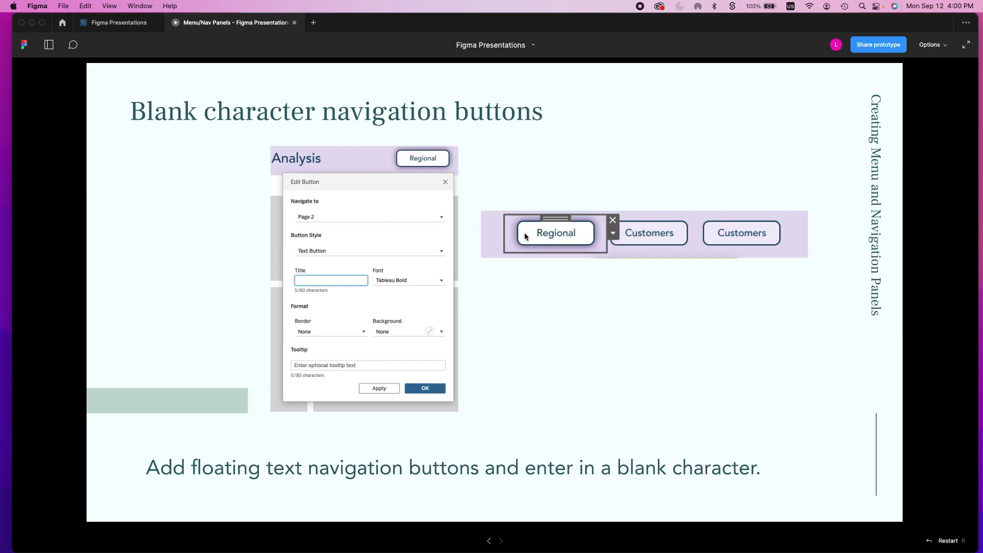